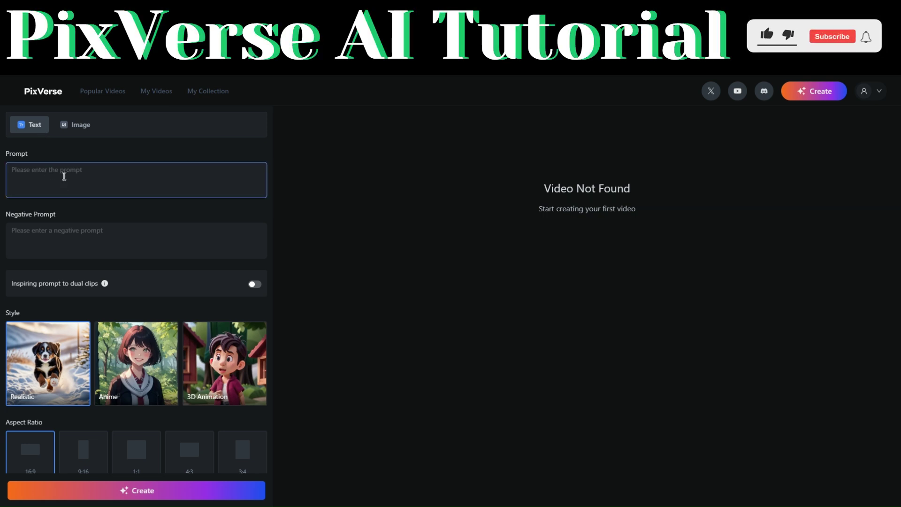
pyautogui.scroll(-1, 64, 176)
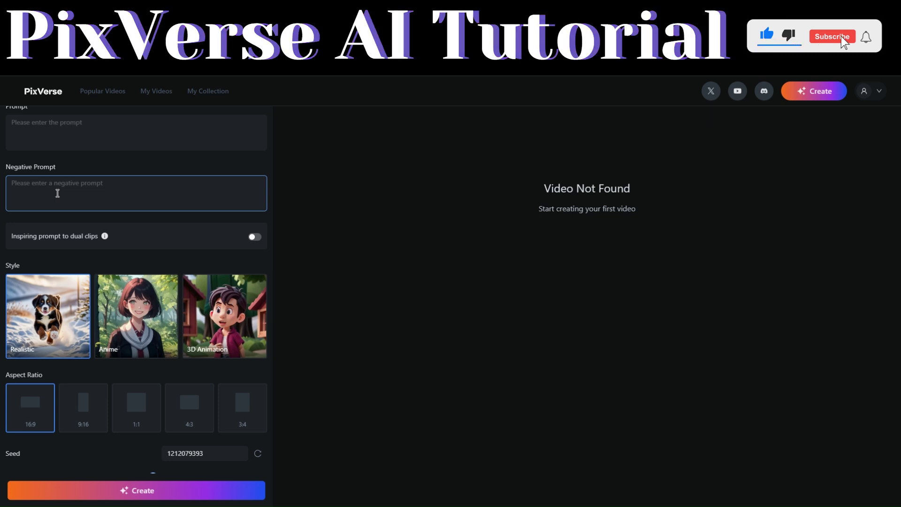
pyautogui.scroll(-1, 57, 194)
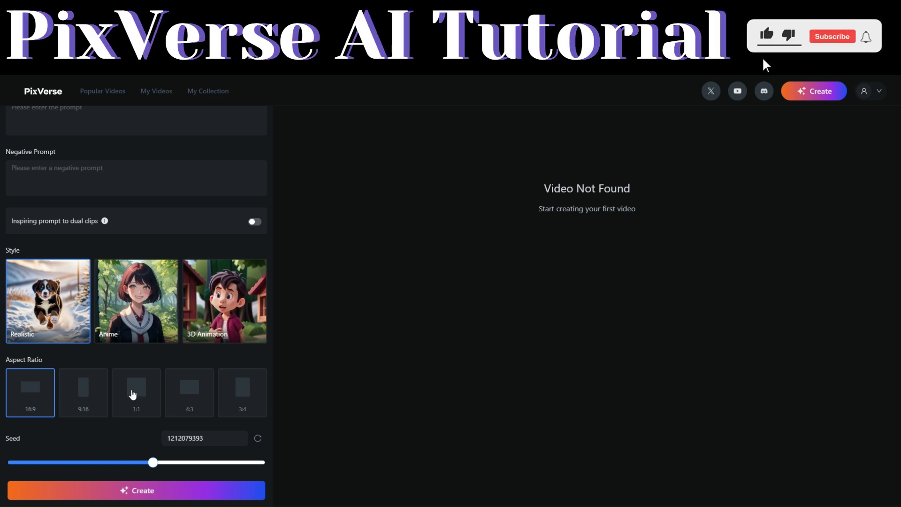
pyautogui.click(257, 441)
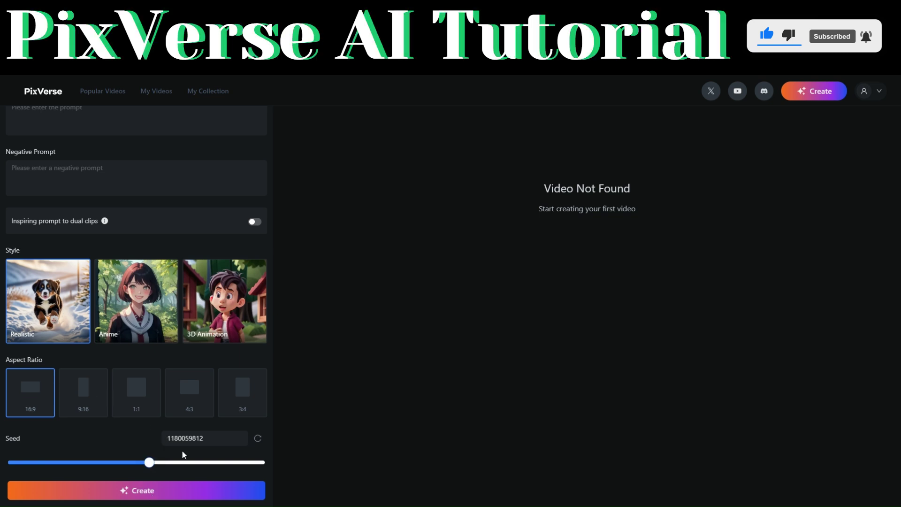
# - Enter prompt 'A polar bear running in snow' and negative prompt 'dark background', keeping Realistic style
pyautogui.scroll(3, 180, 407)
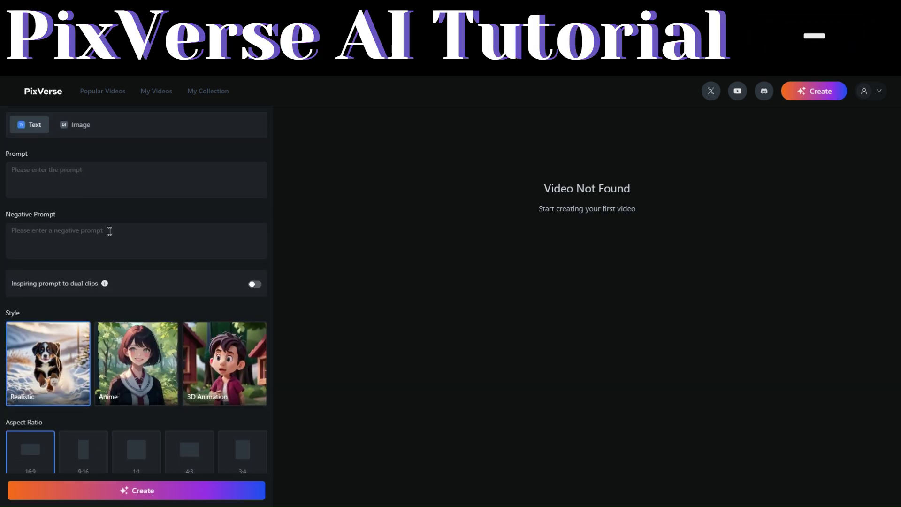
pyautogui.click(96, 177)
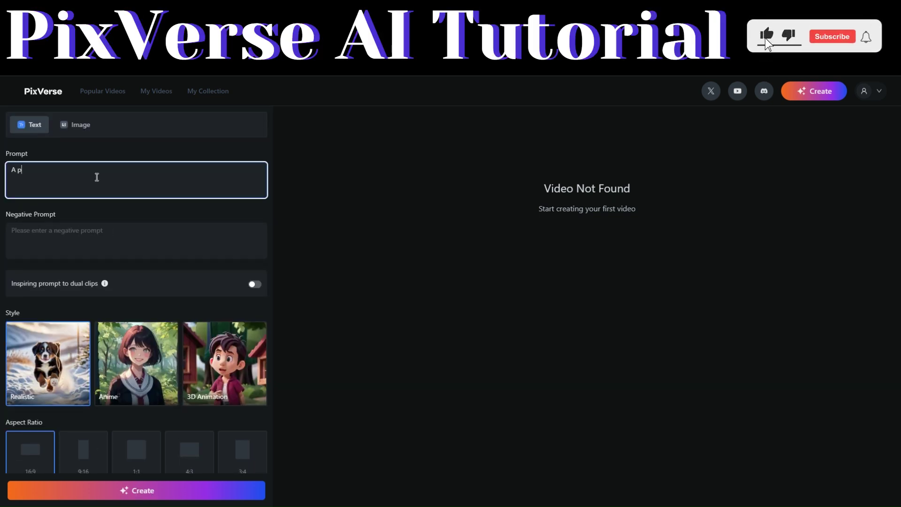
pyautogui.write('A polar bear running in snow')
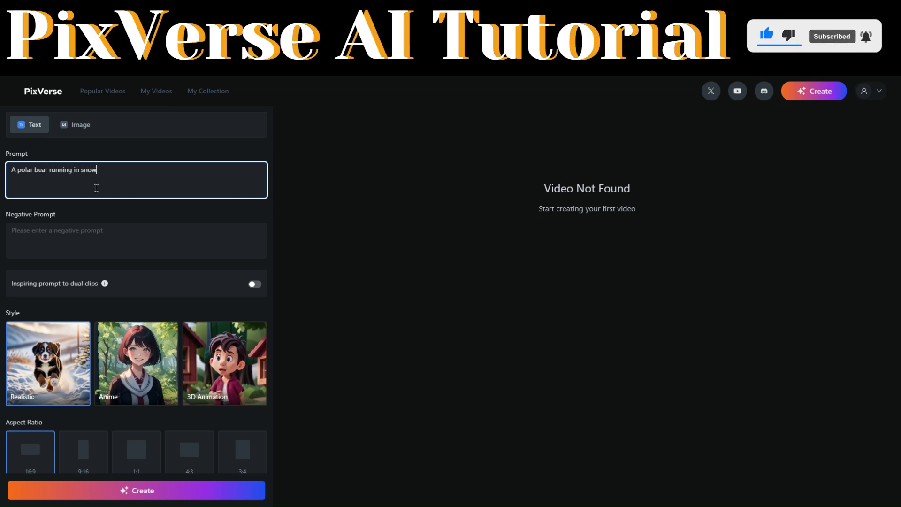
pyautogui.click(87, 236)
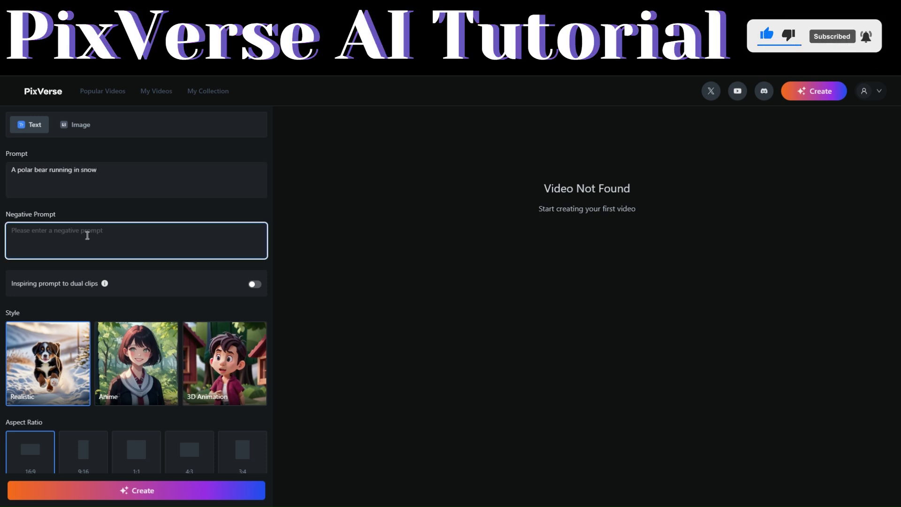
pyautogui.write('dark background')
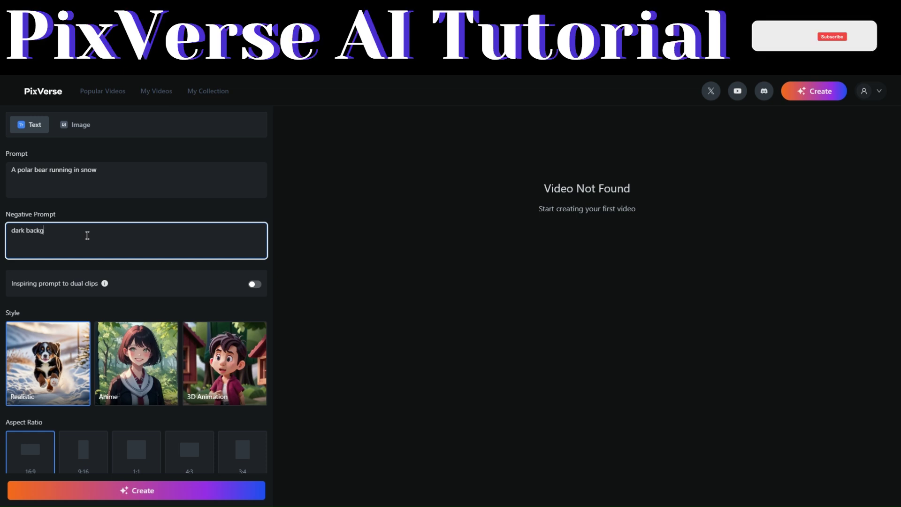
pyautogui.click(125, 168)
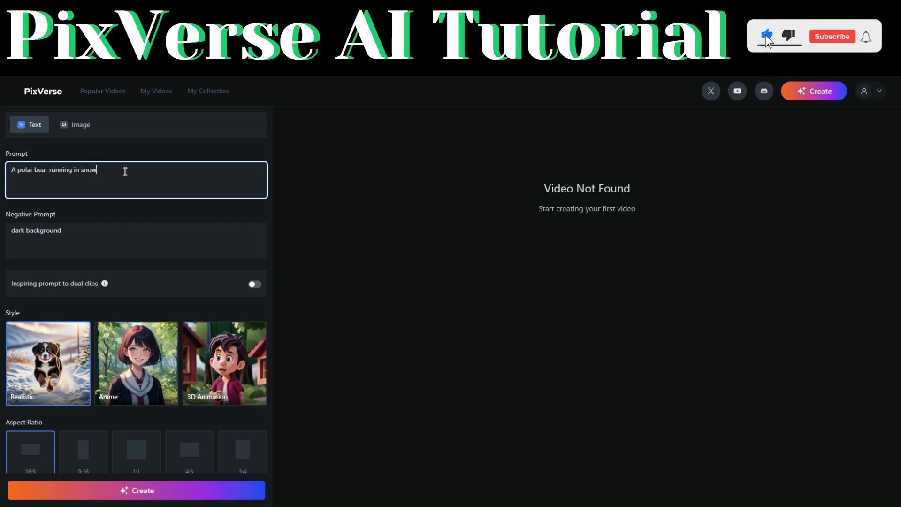
pyautogui.click(106, 243)
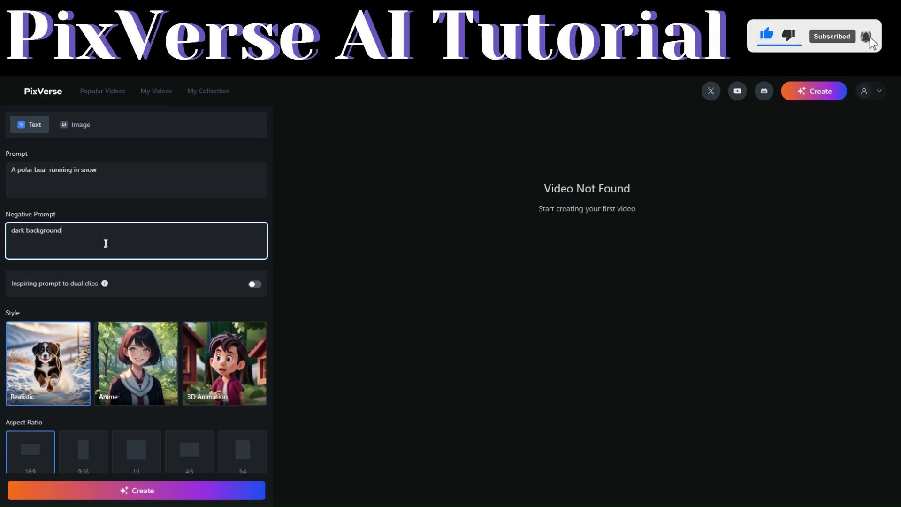
pyautogui.scroll(-2, 106, 245)
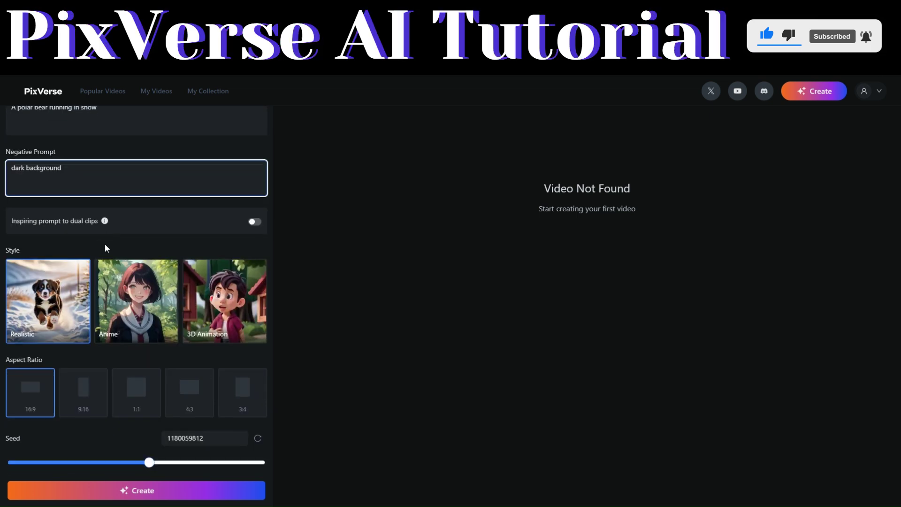
pyautogui.click(54, 317)
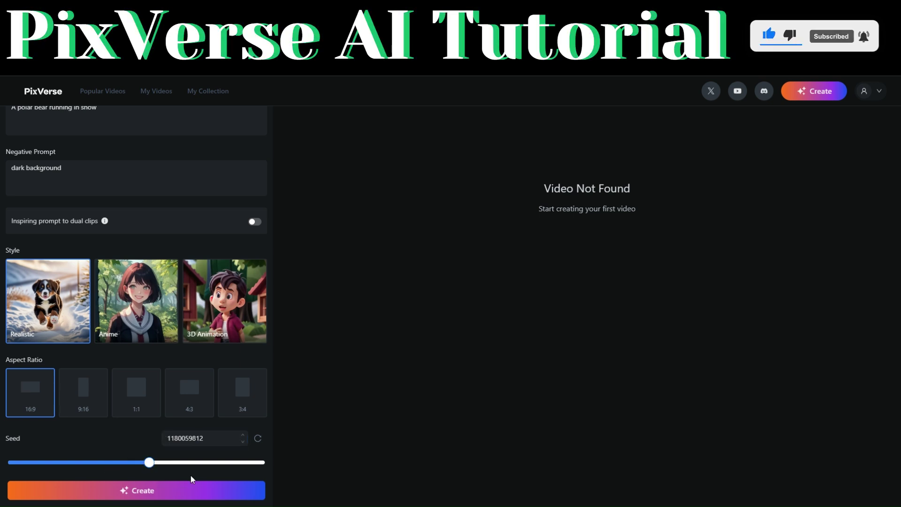
pyautogui.click(138, 491)
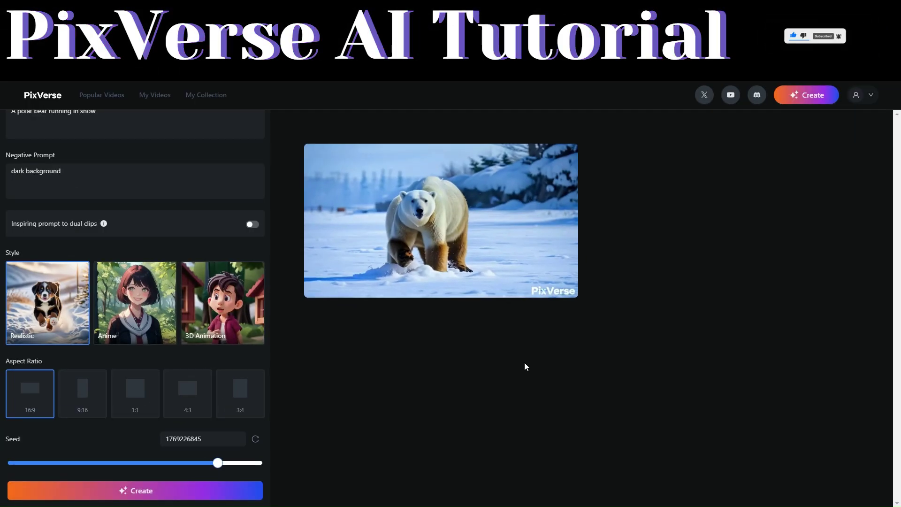
pyautogui.moveTo(499, 229)
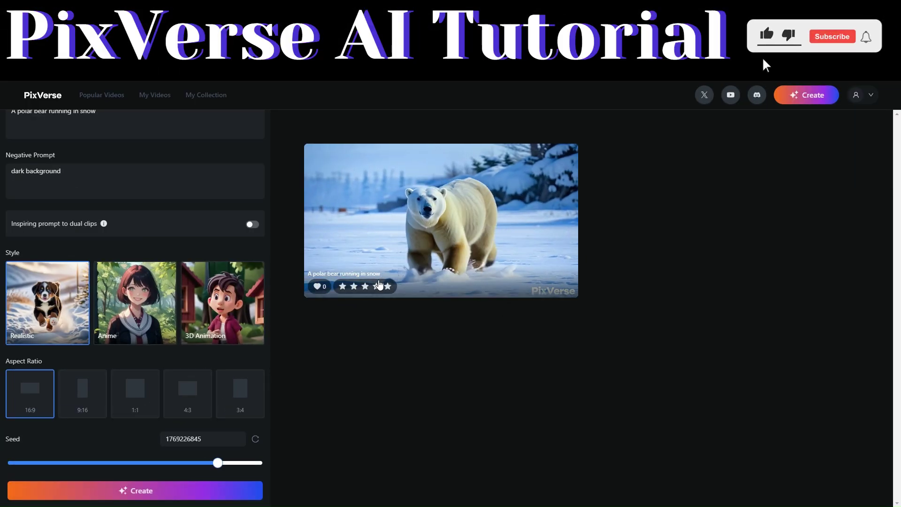
pyautogui.click(426, 197)
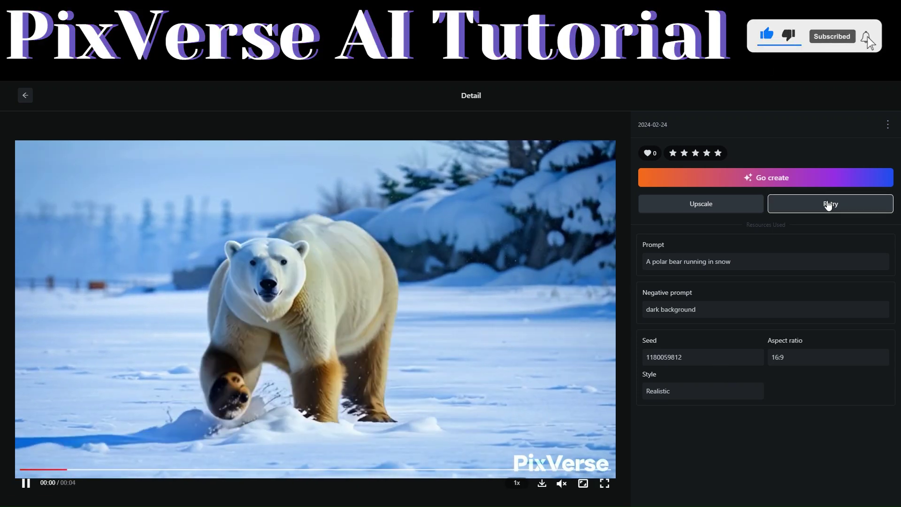
# - Retry the polar bear video, upscale the new copy, then reopen the first polar bear video
pyautogui.click(829, 205)
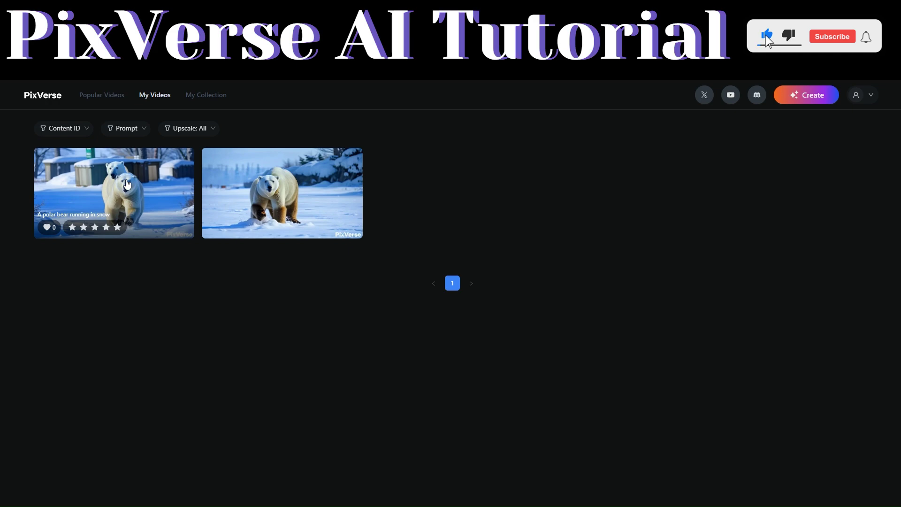
pyautogui.click(130, 201)
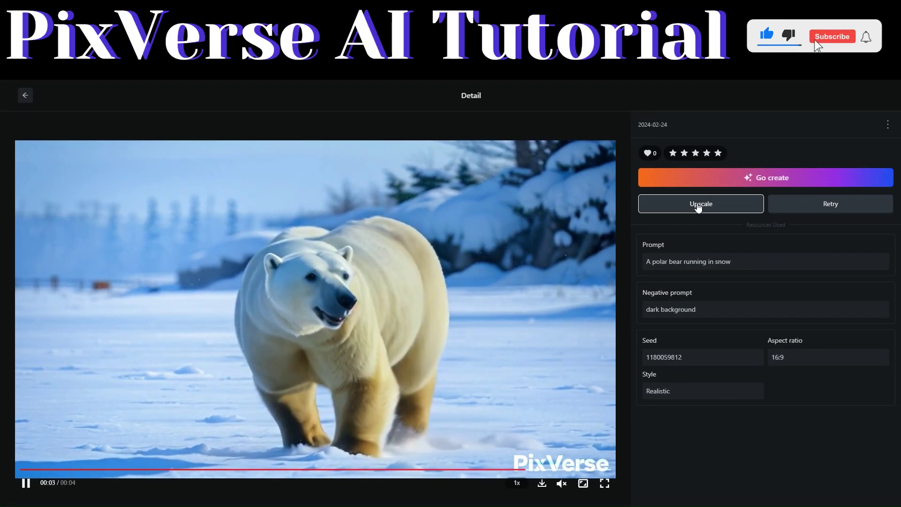
pyautogui.click(698, 205)
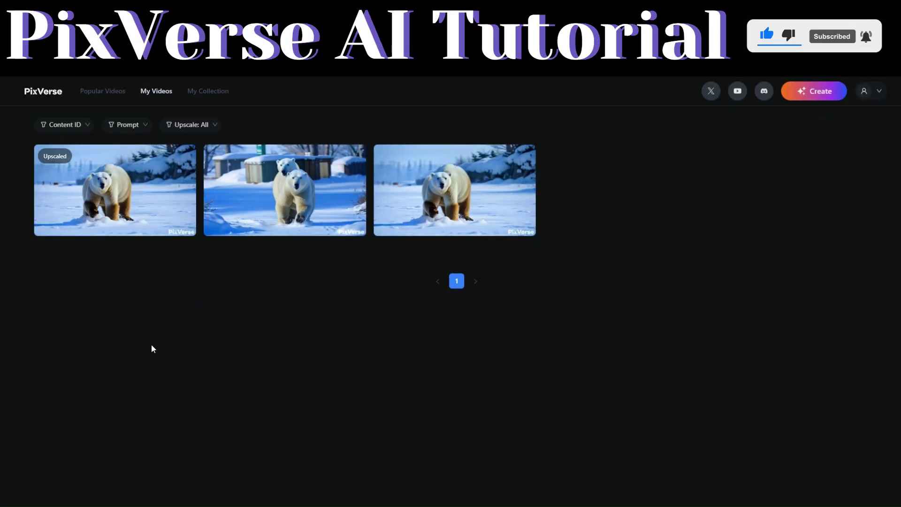
pyautogui.click(155, 216)
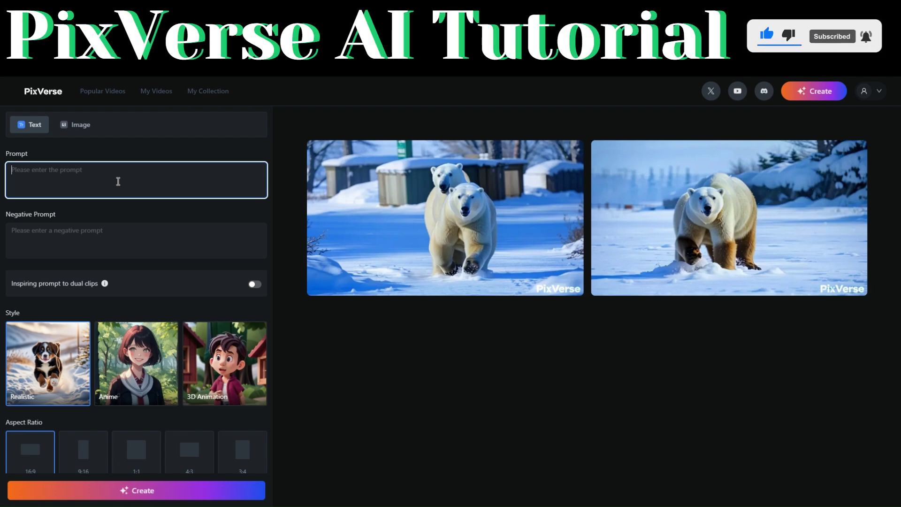
# - Enter prompt 'Girl playing guitar' with negative prompt 'blurred background'
pyautogui.write('Girl ')
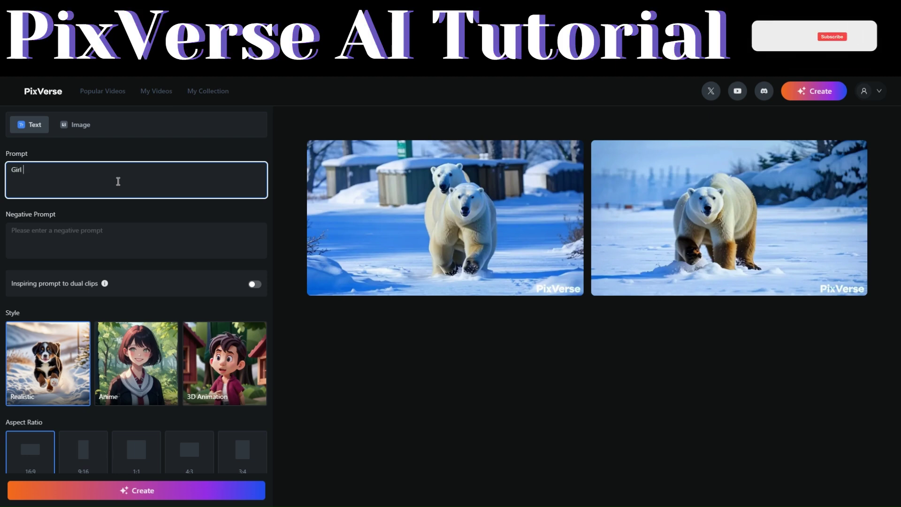
pyautogui.write('playing guitar')
pyautogui.click(108, 236)
pyautogui.write('blurred vi')
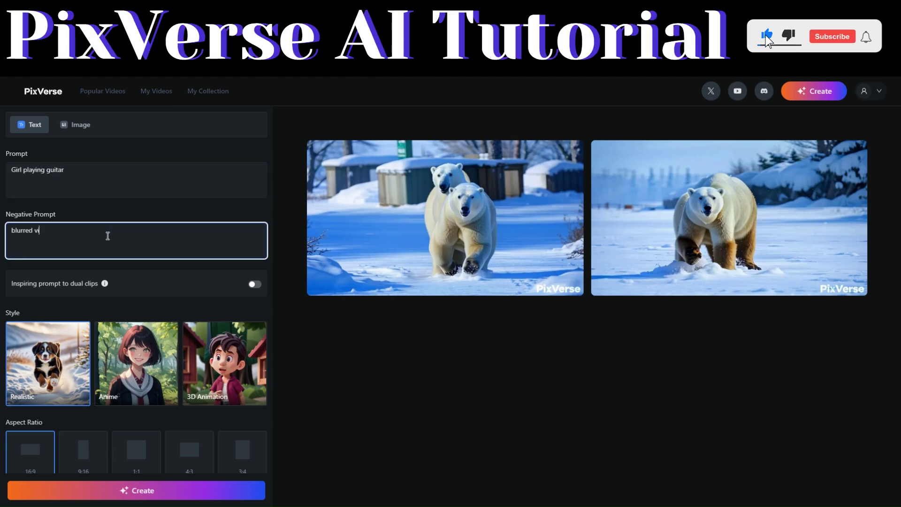
pyautogui.click(91, 179)
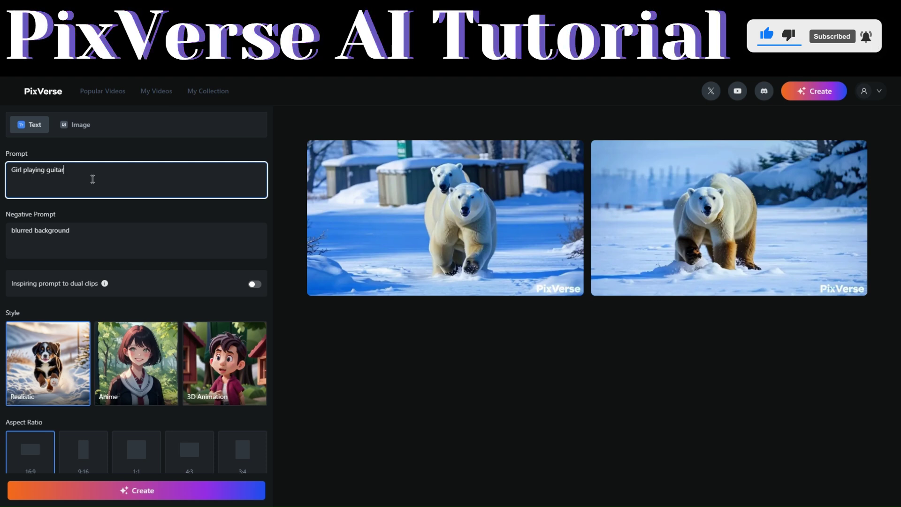
pyautogui.scroll(-1, 93, 178)
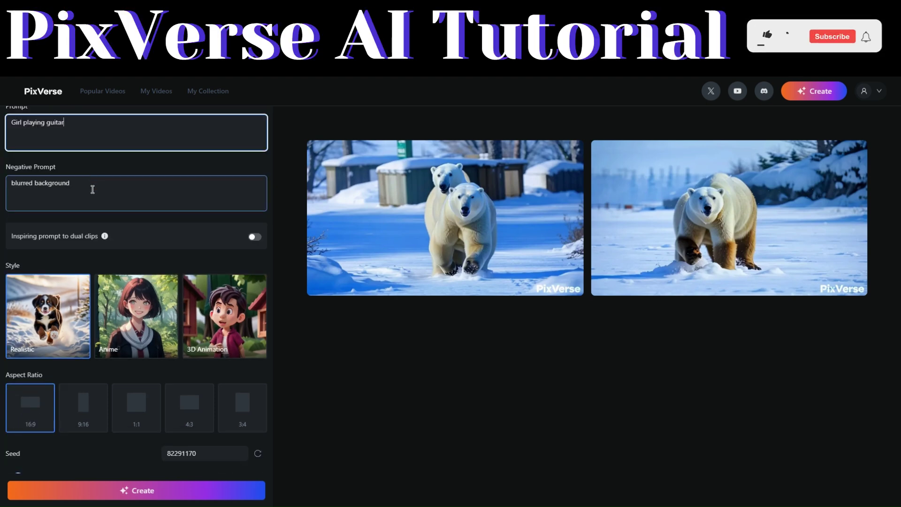
pyautogui.click(135, 311)
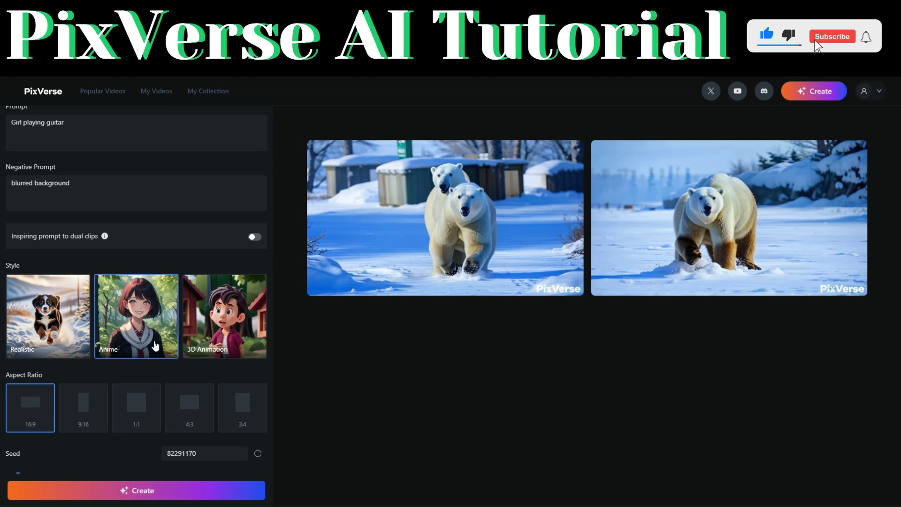
pyautogui.scroll(-1, 93, 413)
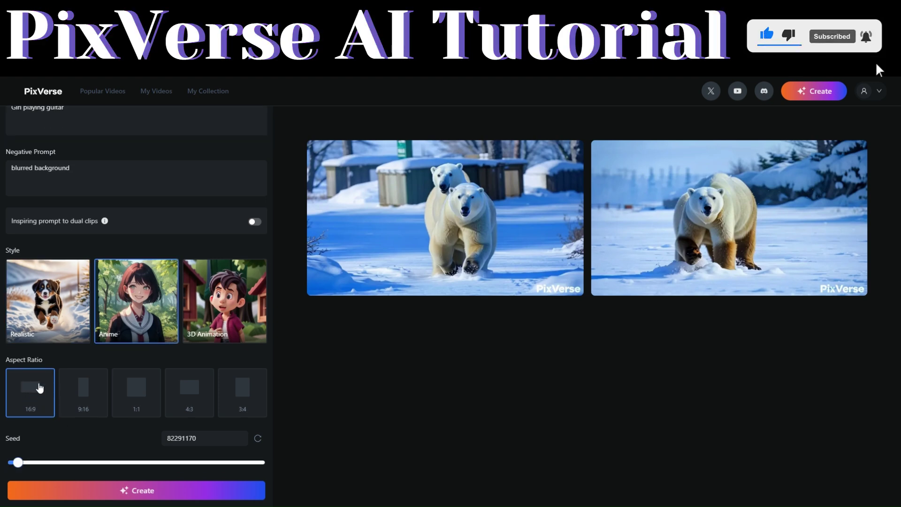
pyautogui.moveTo(143, 471); pyautogui.dragTo(142, 470)
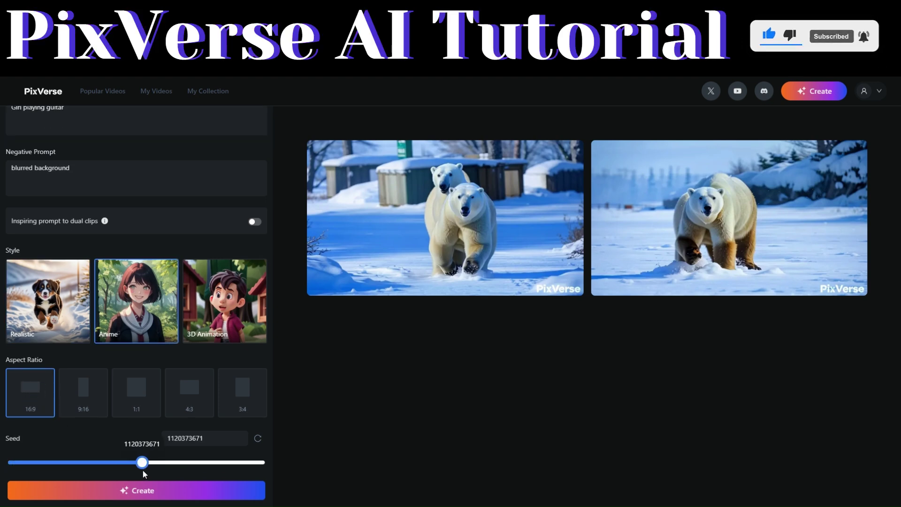
pyautogui.click(137, 491)
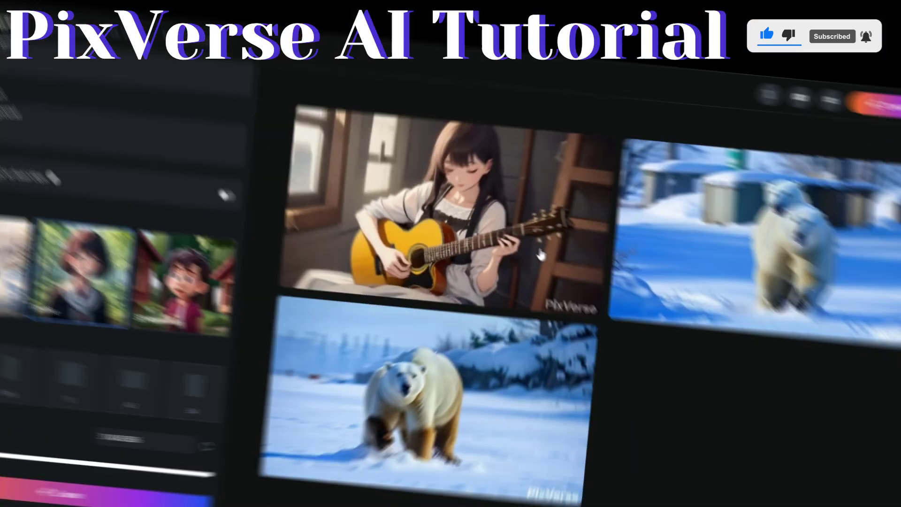
# - Review the anime guitar-girl video's details, then return to the prompt box for the next video
pyautogui.scroll(3, 75, 197)
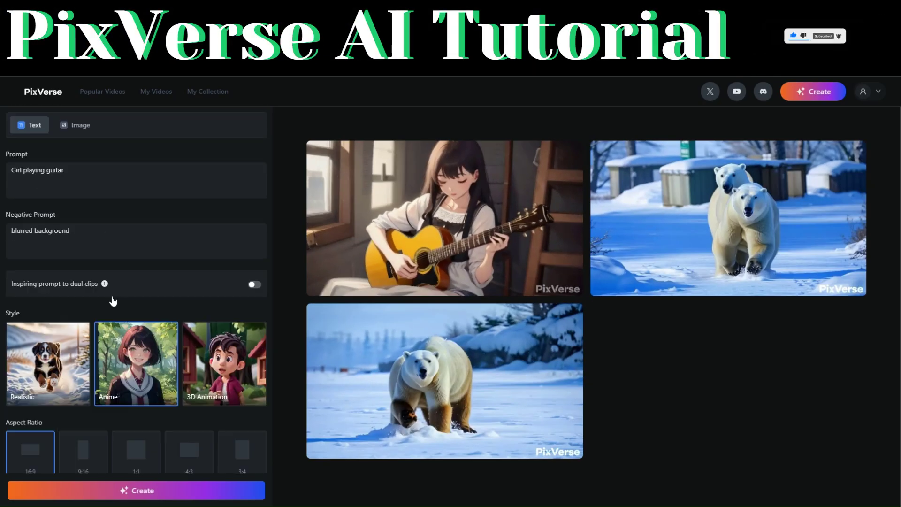
pyautogui.click(462, 219)
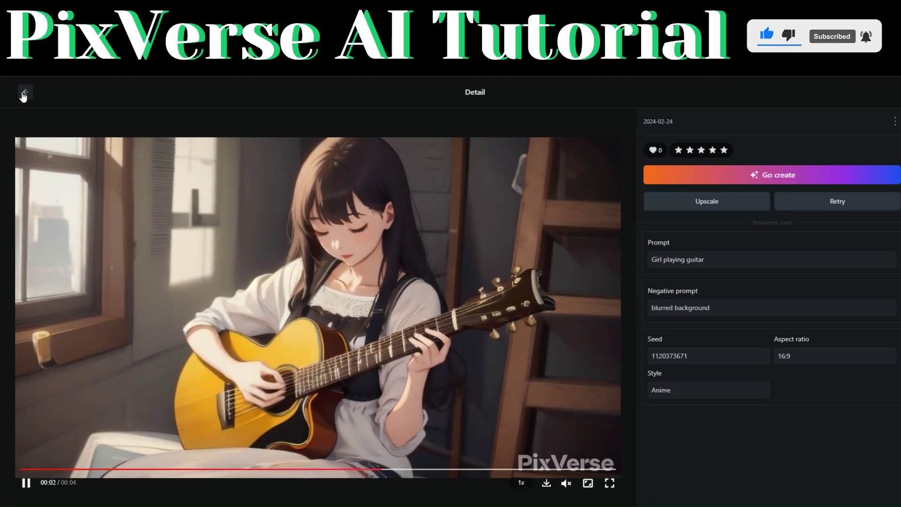
pyautogui.click(24, 94)
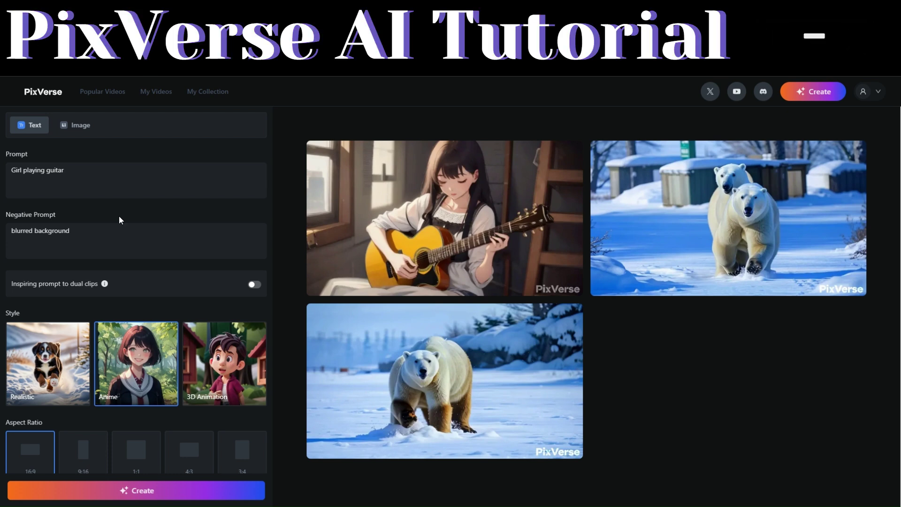
pyautogui.click(93, 178)
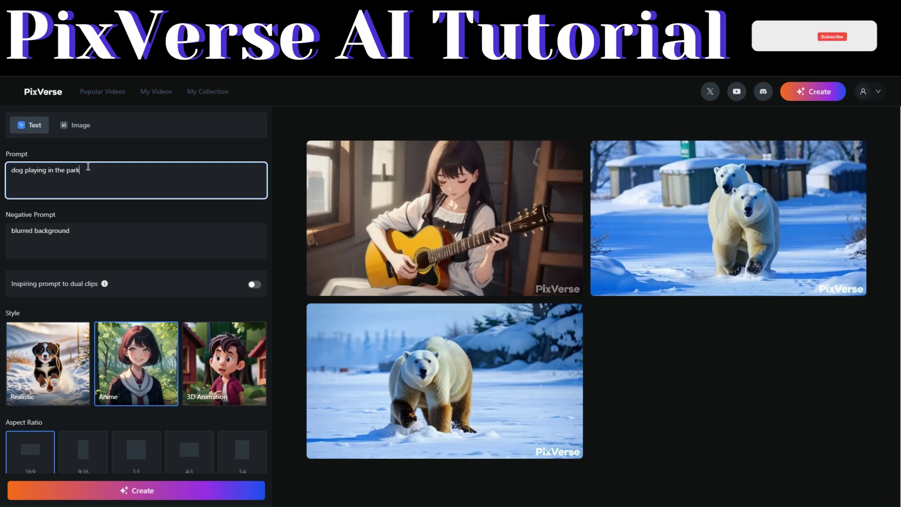
# - Generate the 'dog playing in the park' video in 3D Animation style with a new seed, then review it
pyautogui.scroll(-2, 187, 281)
pyautogui.click(226, 301)
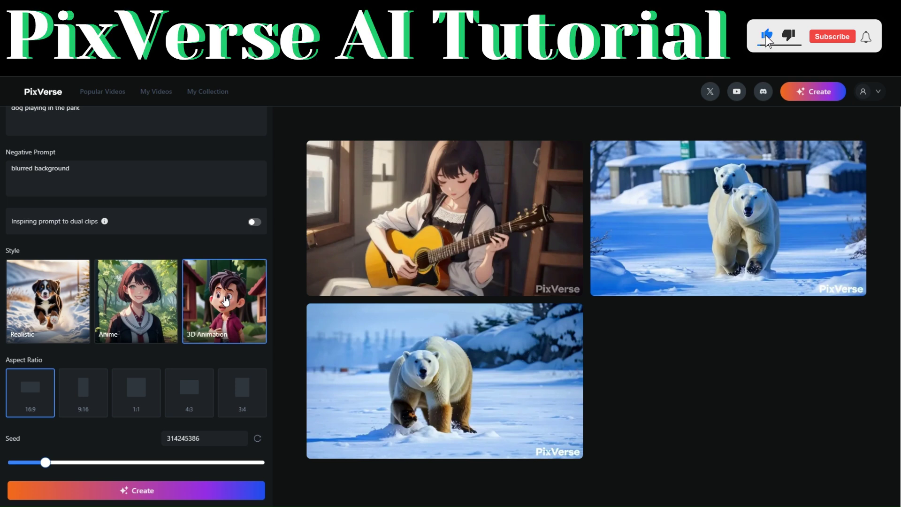
pyautogui.moveTo(45, 462); pyautogui.dragTo(149, 462)
pyautogui.click(158, 499)
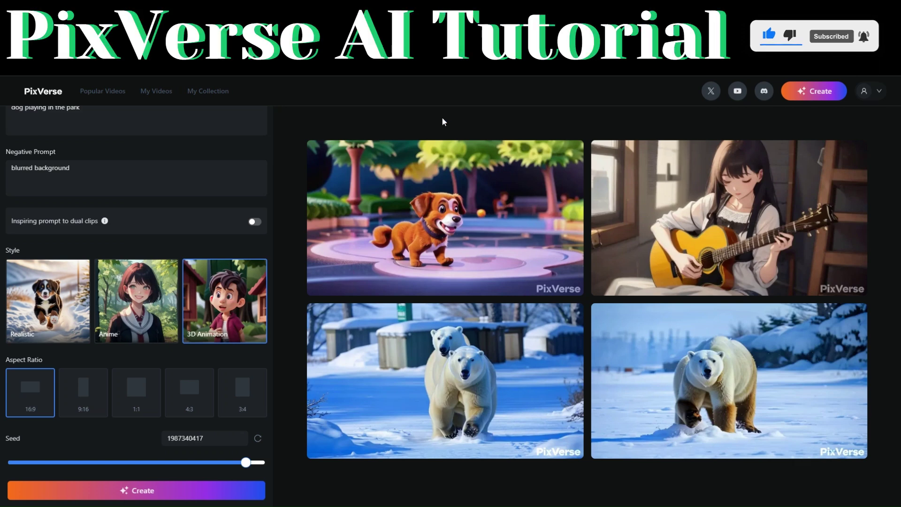
pyautogui.click(459, 220)
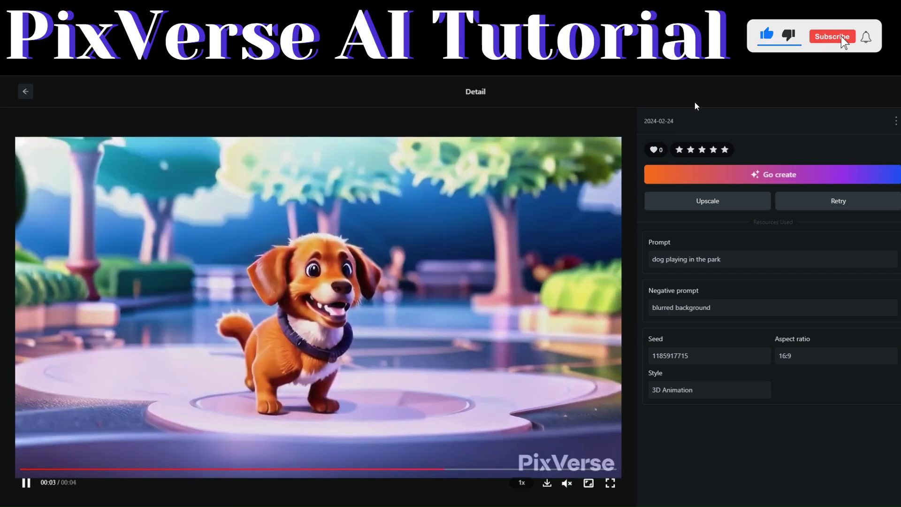
pyautogui.click(779, 174)
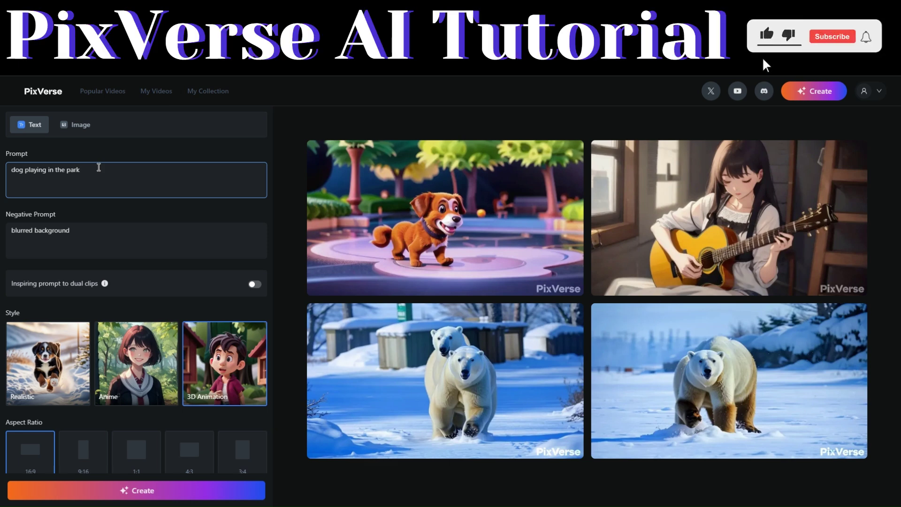
# - Switch to image-to-video mode with HD Quality on and begin uploading a source image
pyautogui.click(75, 126)
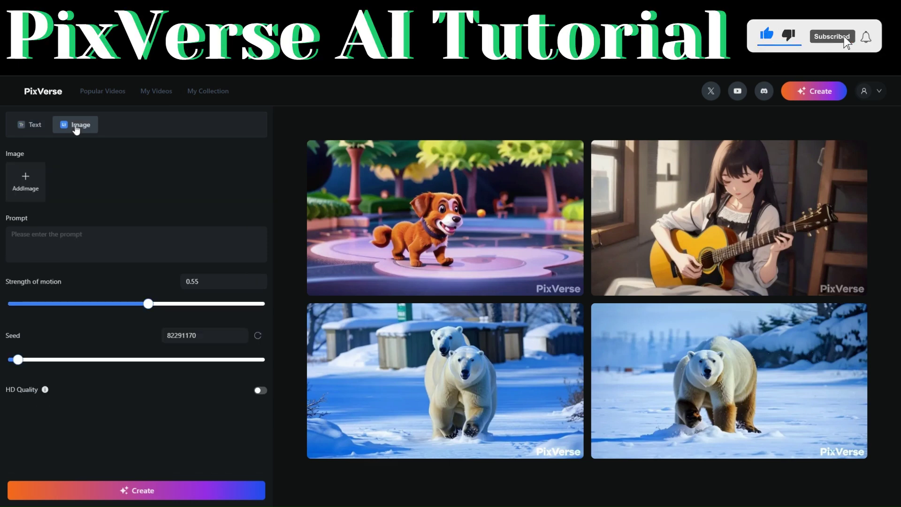
pyautogui.moveTo(32, 195)
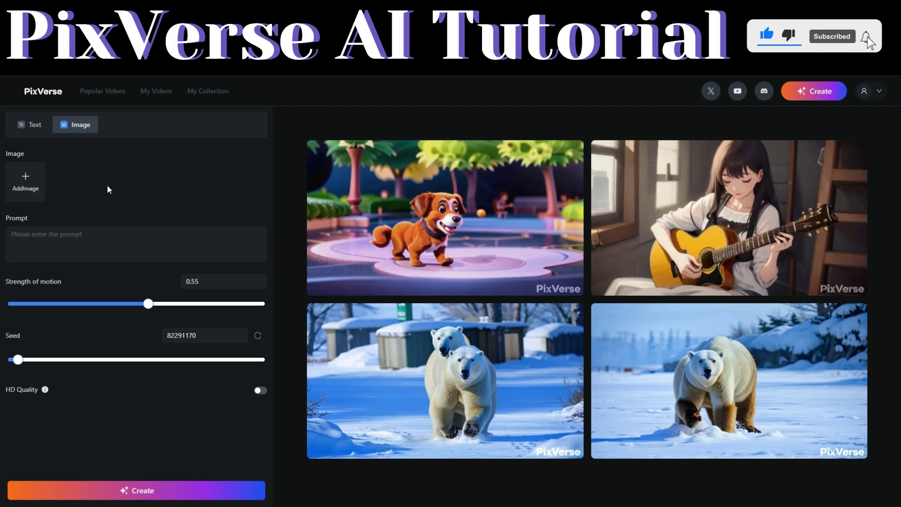
pyautogui.click(67, 237)
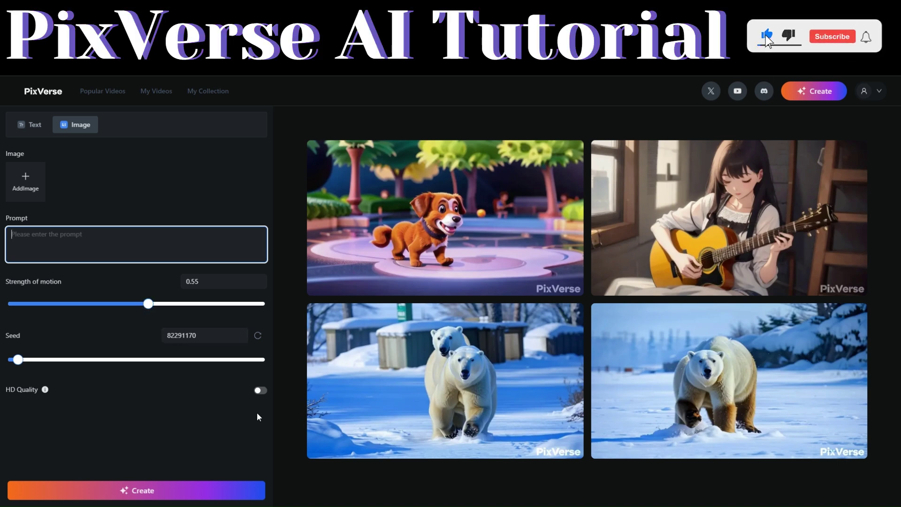
pyautogui.click(261, 394)
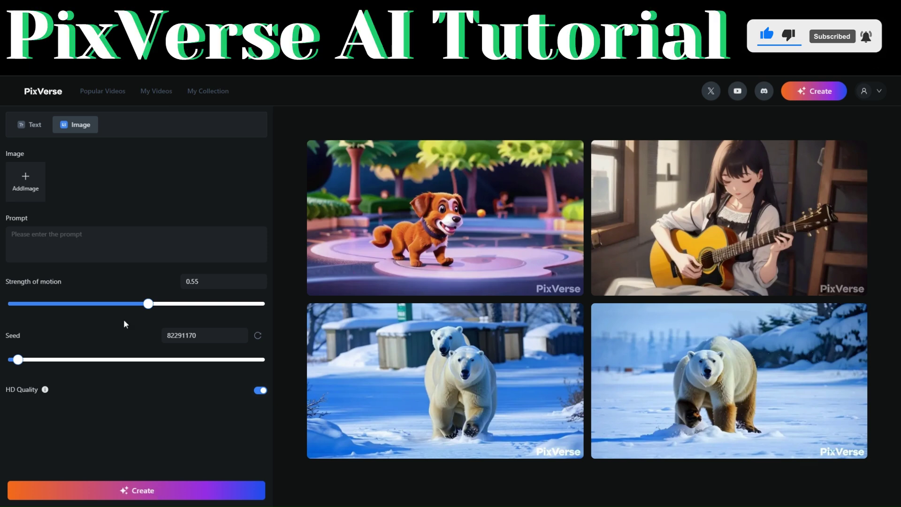
pyautogui.click(27, 175)
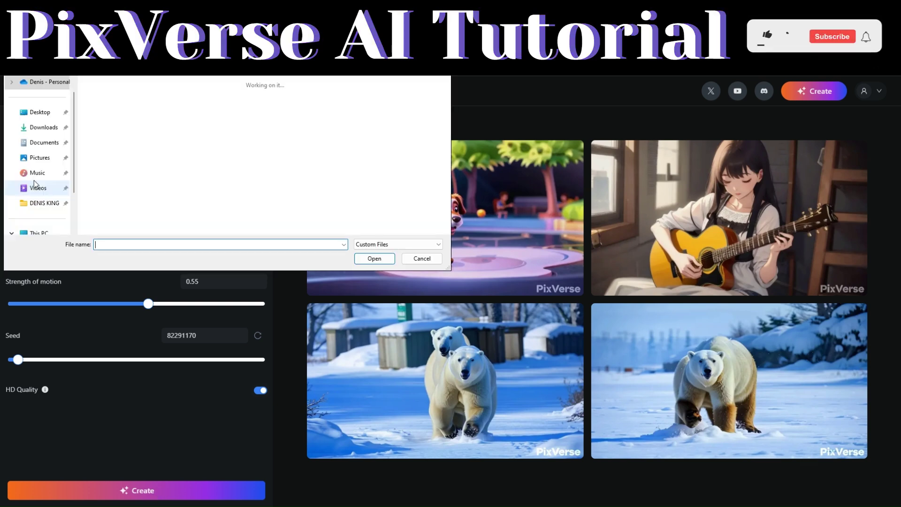